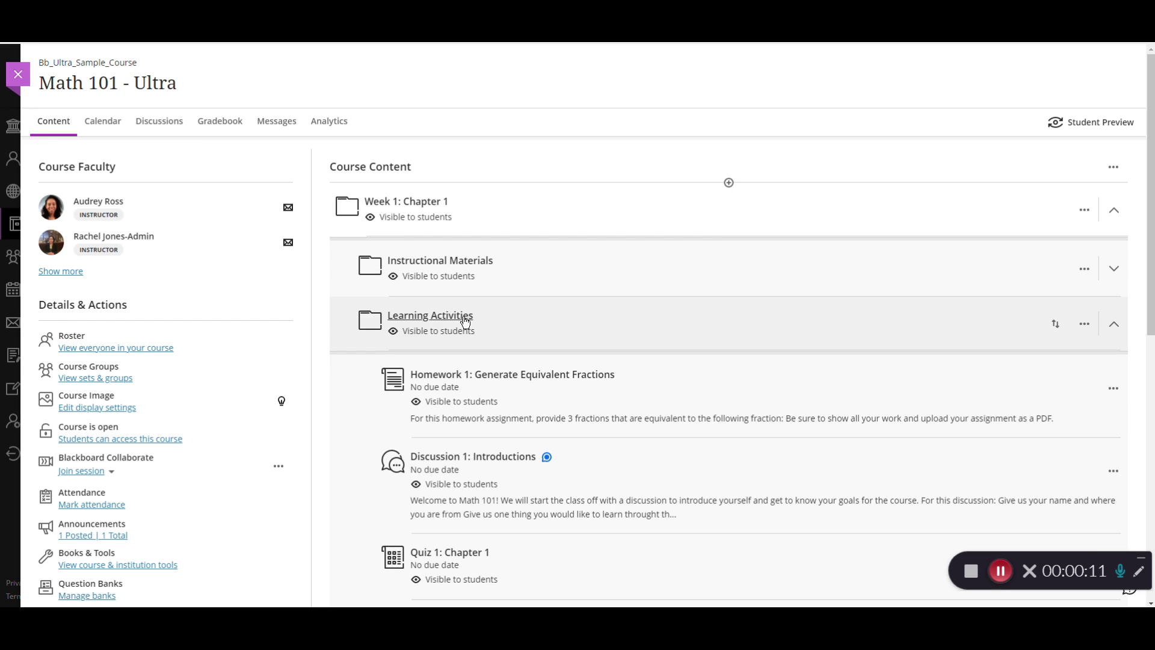
- Scroll down to bring up the insert point just below Quiz 1: Chapter 1
{"action": "scroll", "coordinate": [465, 322], "scroll_direction": "down", "scroll_amount": 1}
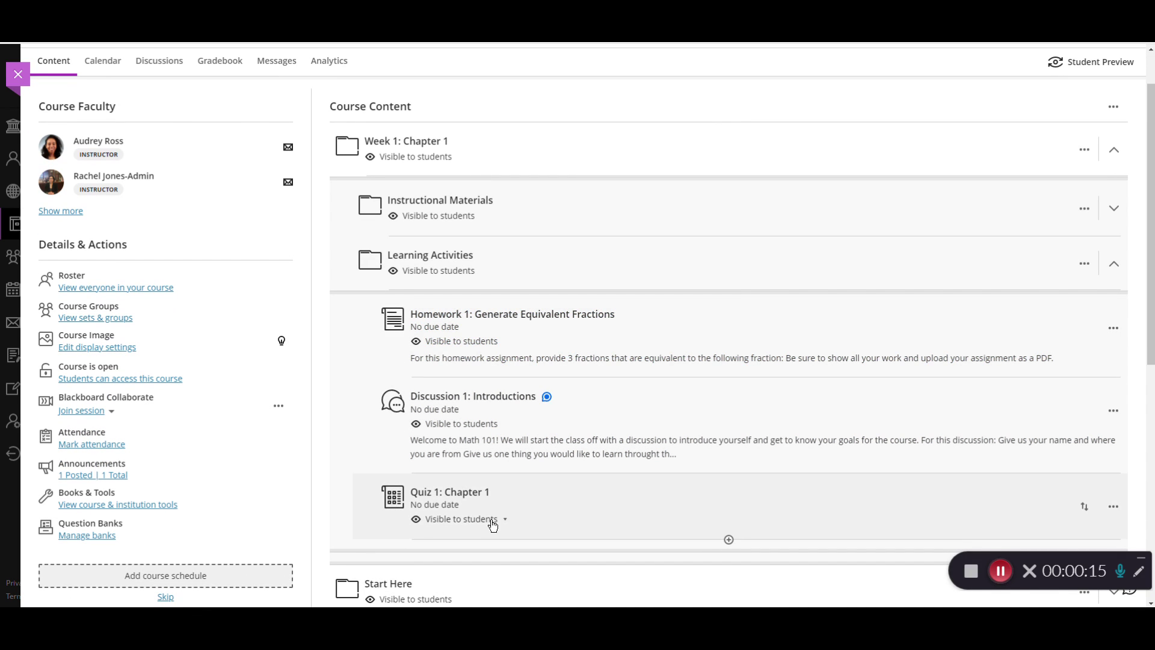
{"action": "mouse_move", "coordinate": [604, 544]}
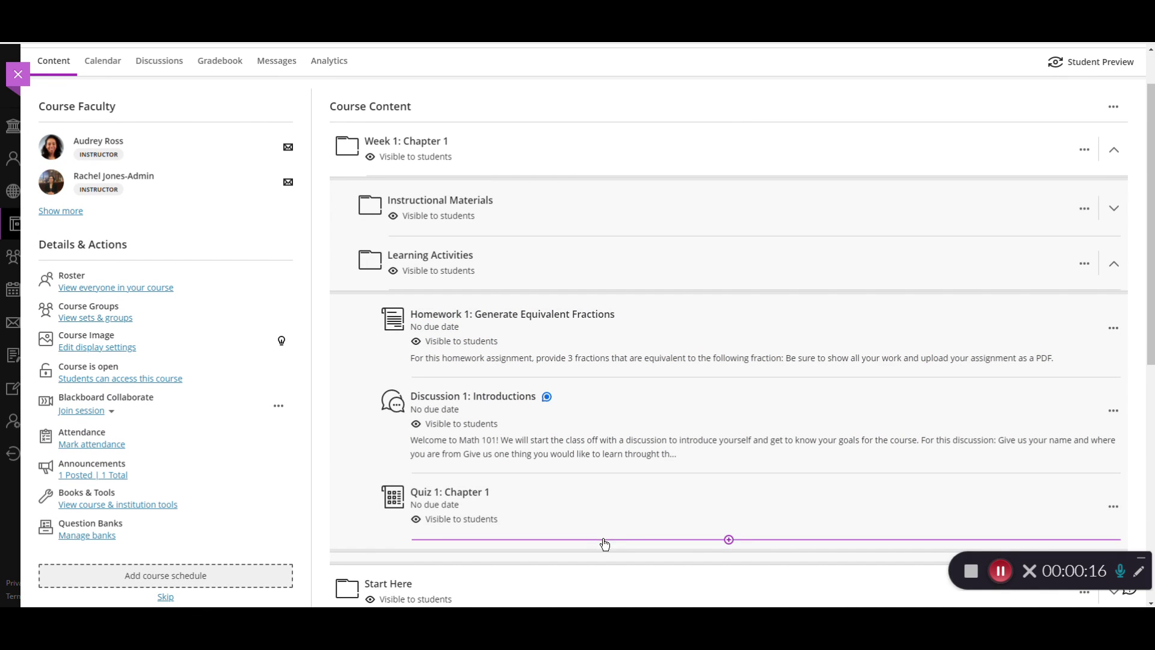
- Create a new Test item below Quiz 1 in Learning Activities
{"action": "left_click", "coordinate": [729, 540]}
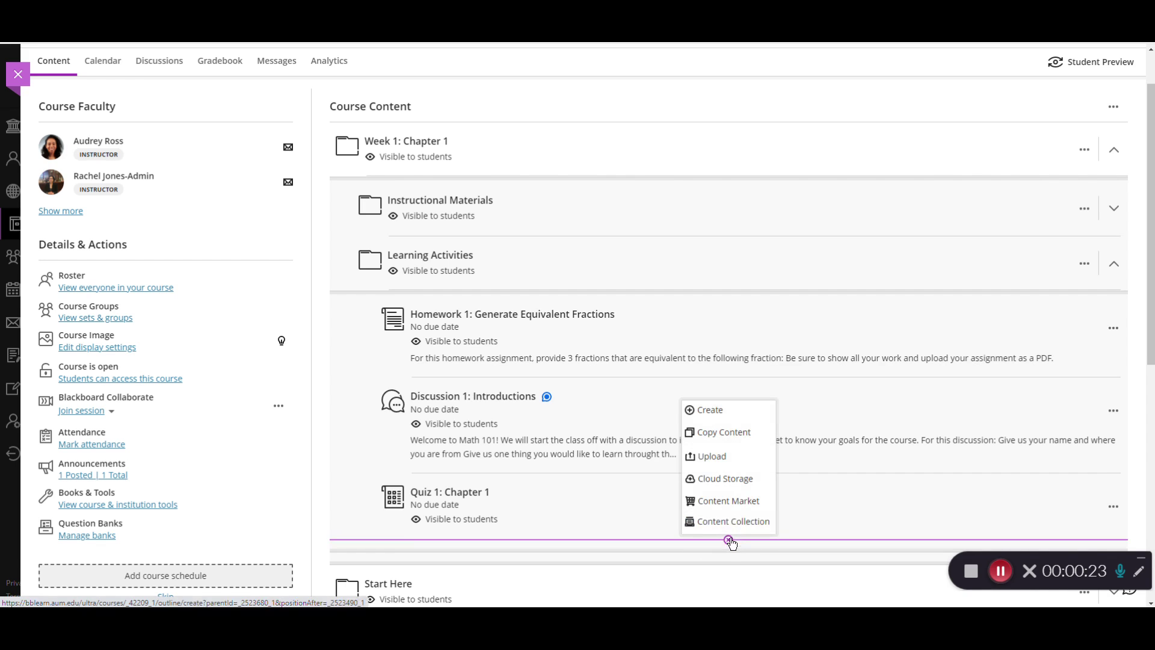
{"action": "left_click", "coordinate": [711, 410]}
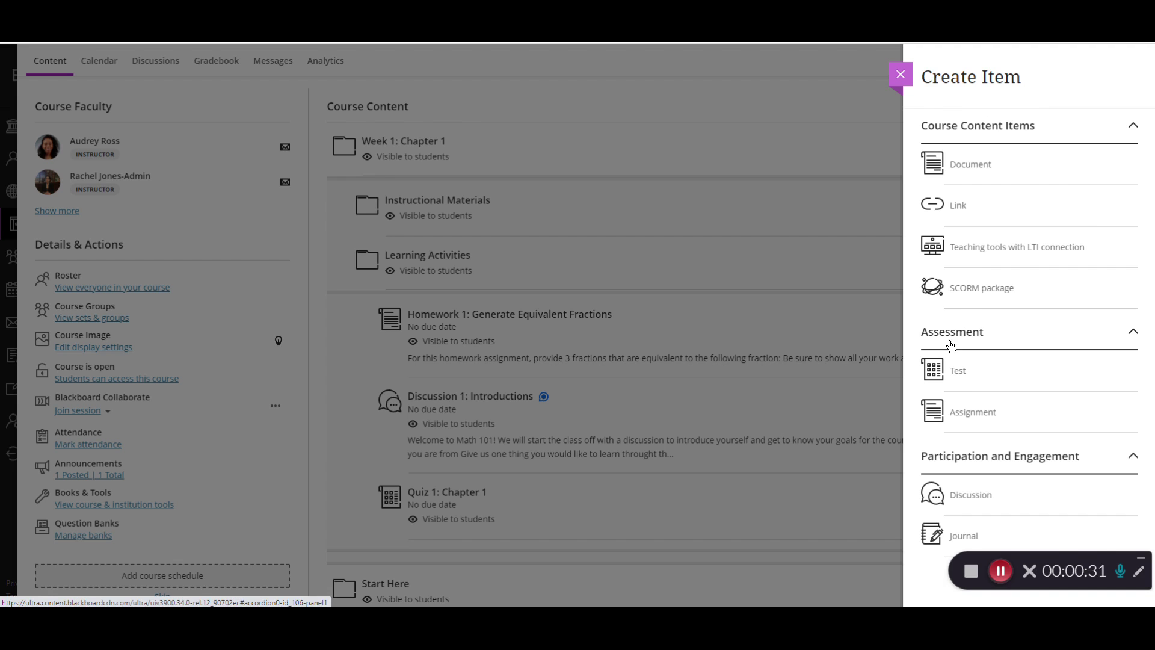
{"action": "left_click", "coordinate": [959, 378]}
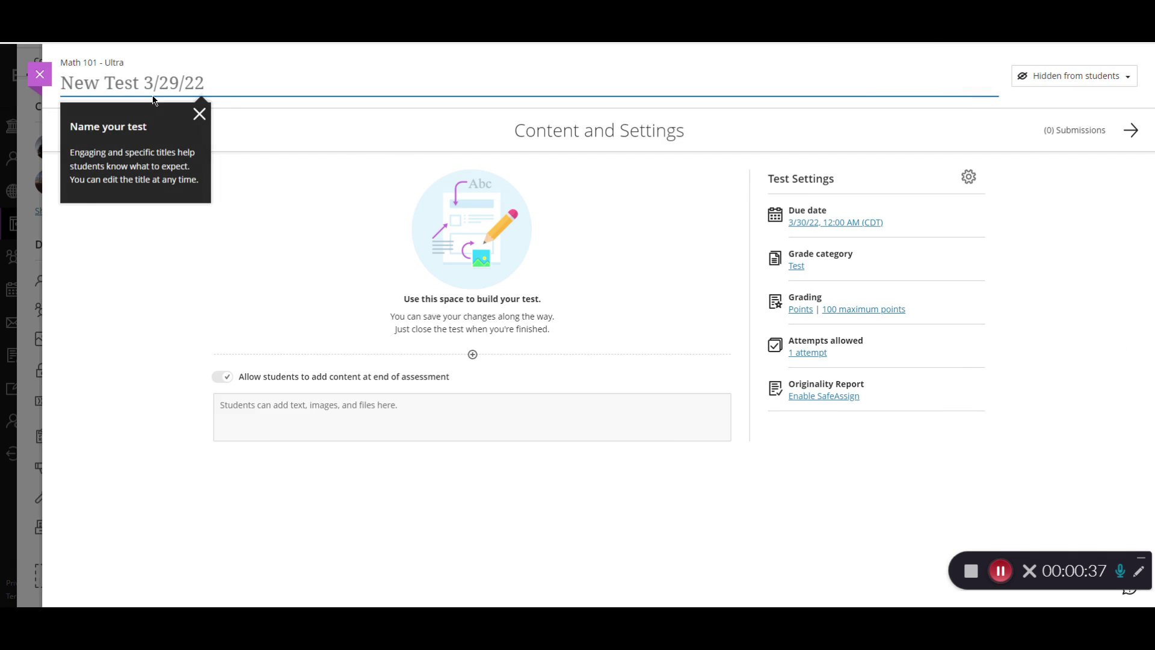
- Title the test 'Quiz 2 - Chapter 2' and bring up the question-type list
{"action": "left_click", "coordinate": [133, 85]}
{"action": "type", "text": "Quiz 2 - Chapter 2"}
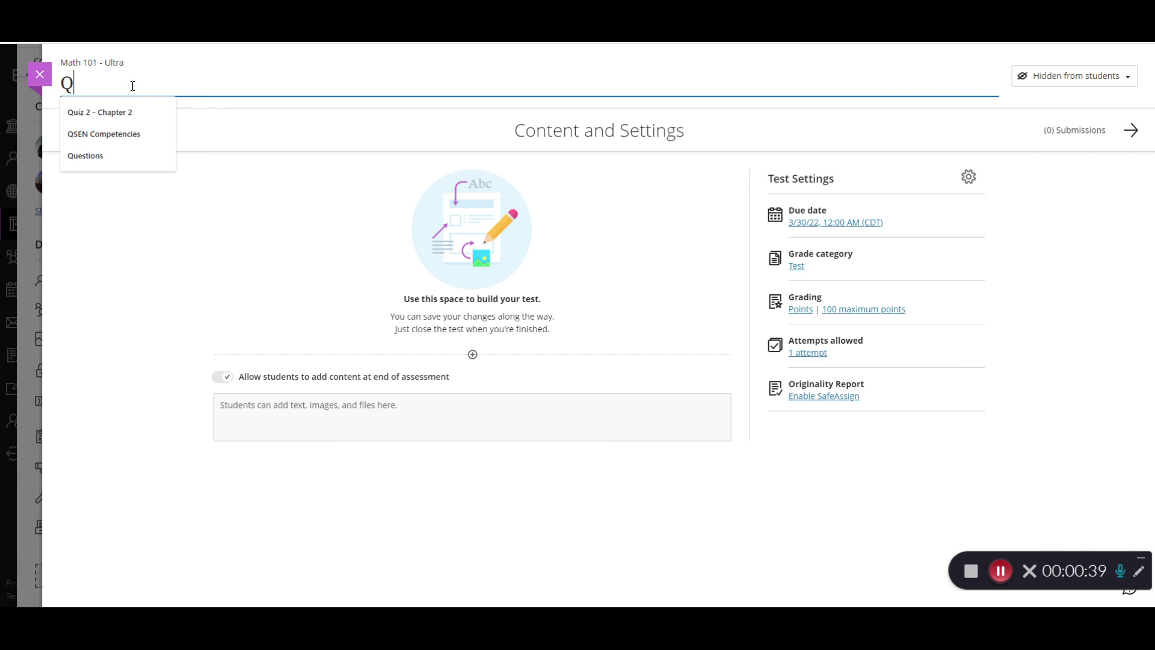
{"action": "left_click", "coordinate": [110, 114]}
{"action": "left_click", "coordinate": [193, 225]}
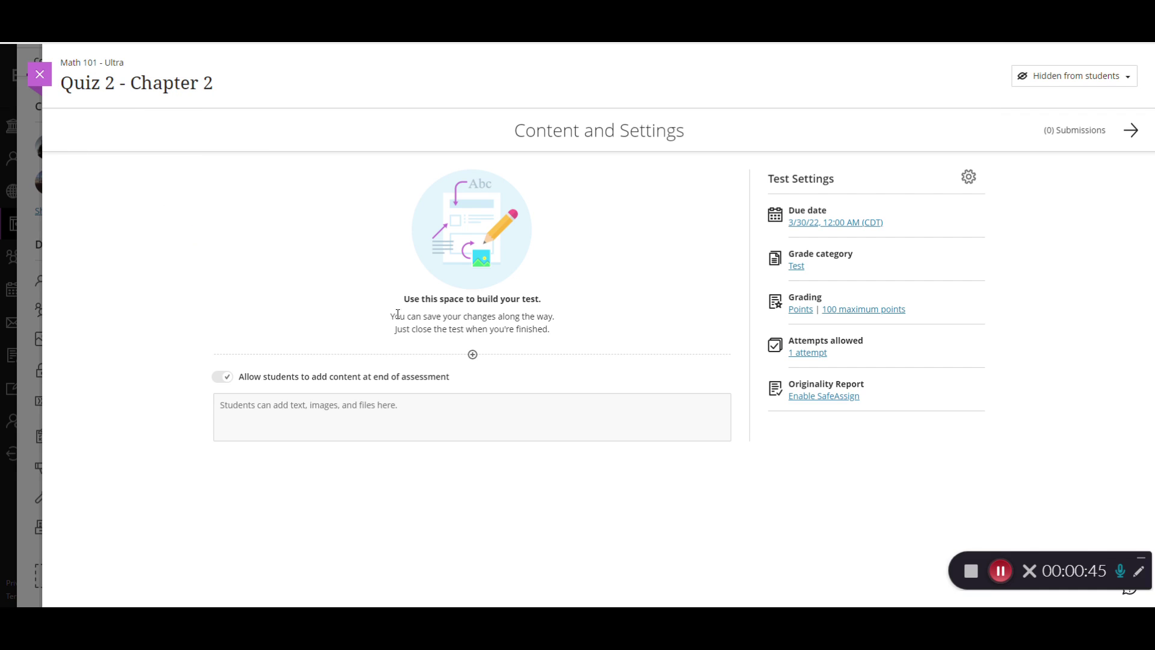
{"action": "left_click", "coordinate": [473, 355]}
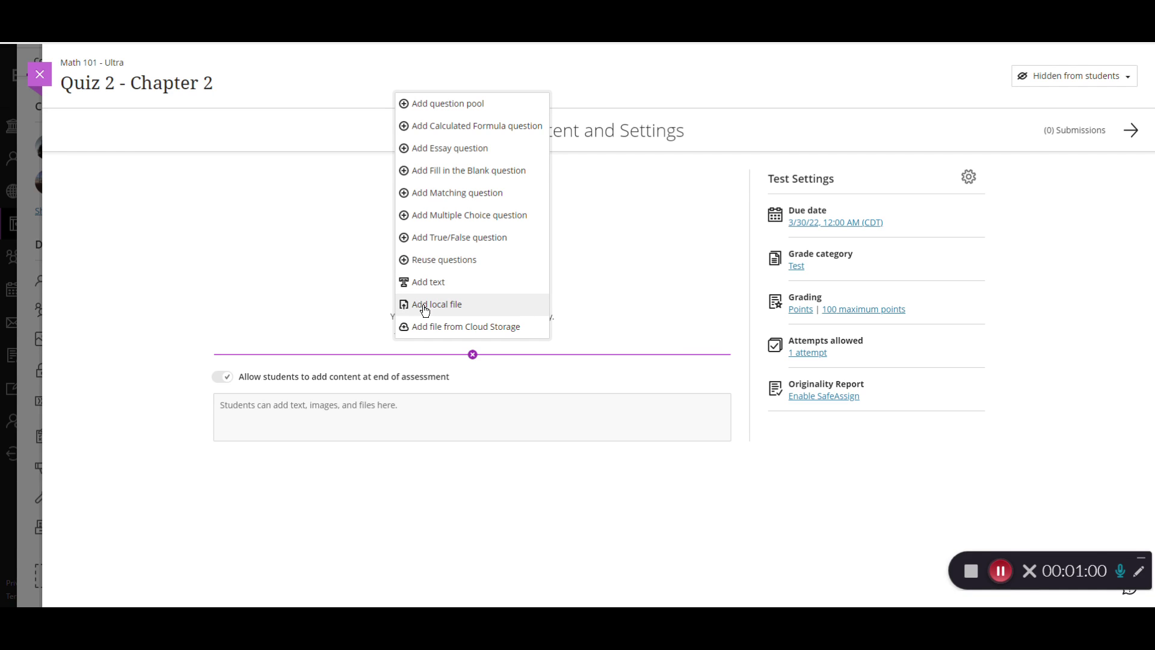
- Add a multiple choice Question 1 with the text 'A Law is:'
{"action": "left_click", "coordinate": [454, 223]}
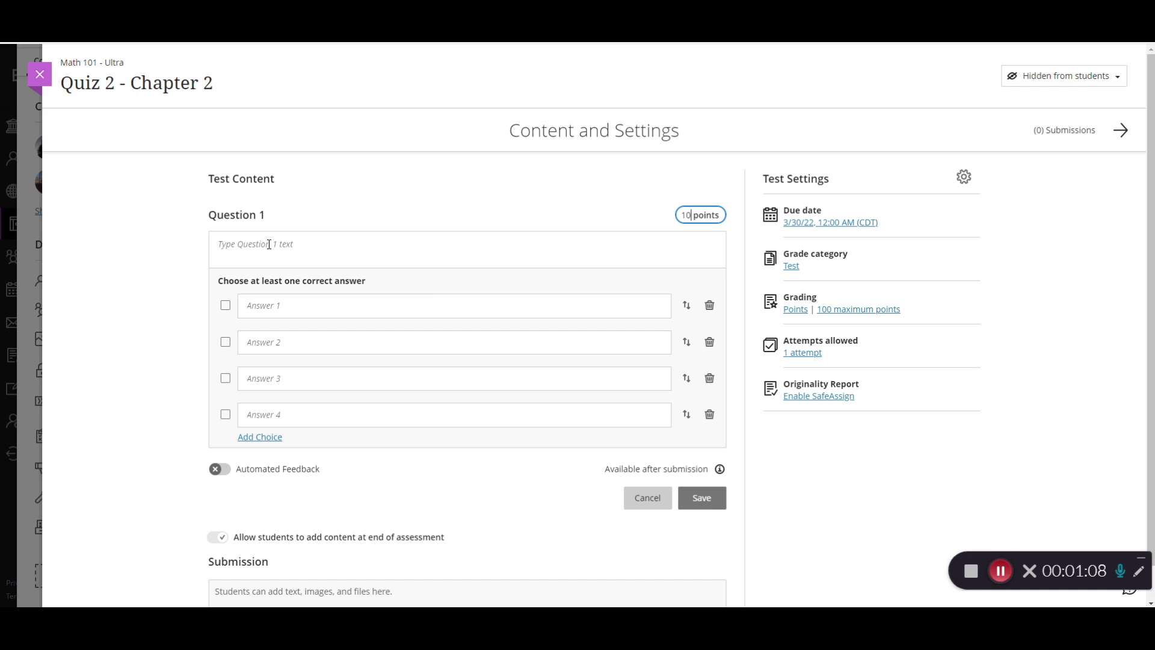
{"action": "left_click", "coordinate": [220, 246]}
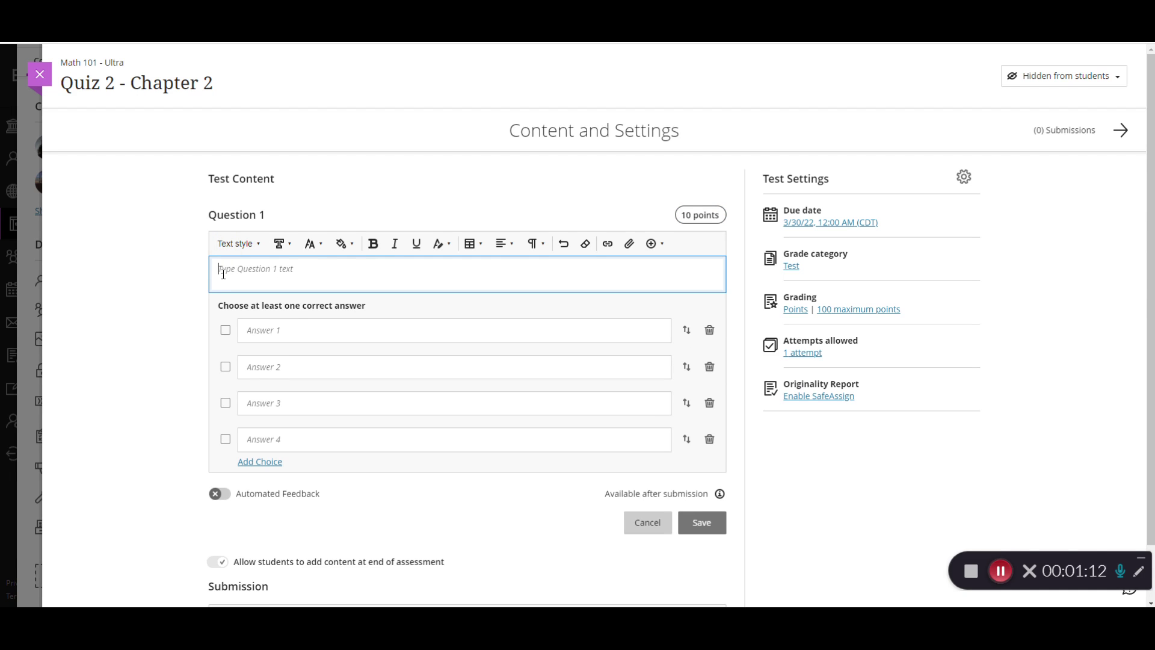
{"action": "type", "text": "A Law is:"}
- Enter answers 'observation recorded from an experiment' and 'a proposed explanation for what is observed'
{"action": "left_click", "coordinate": [256, 330]}
{"action": "type", "text": "ar"}
{"action": "type", "text": " o"}
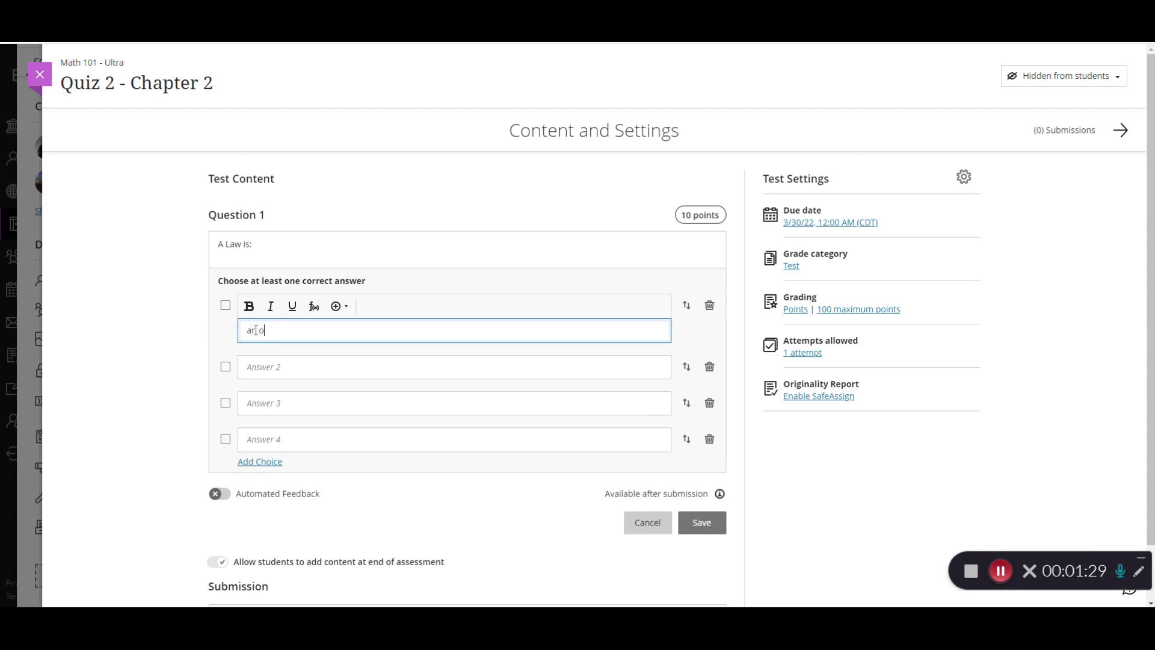
{"action": "type", "text": "bservation recorded from an experi"}
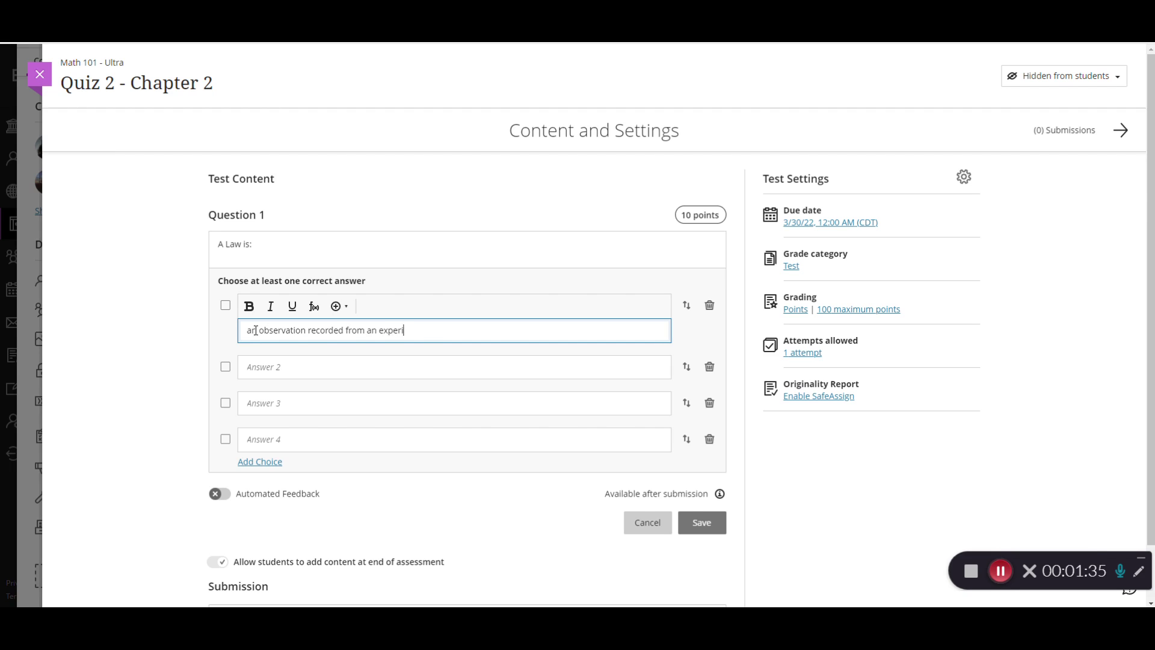
{"action": "type", "text": "ment"}
{"action": "left_click", "coordinate": [248, 362]}
{"action": "type", "text": "a"}
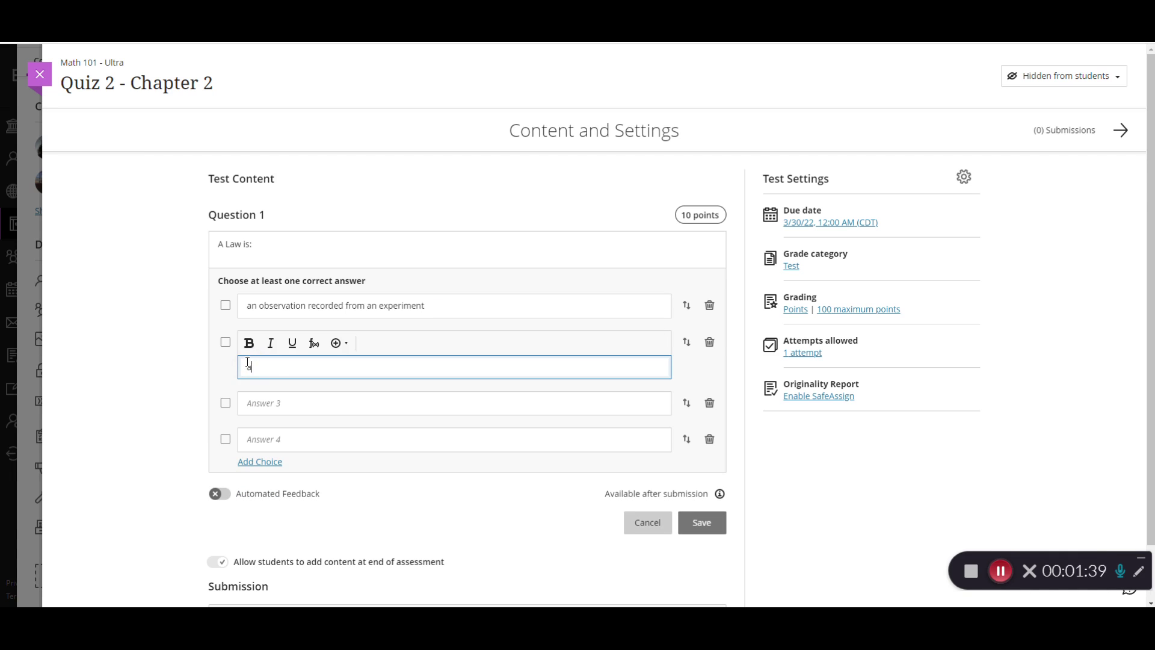
{"action": "type", "text": " proposed explanation for what is observed"}
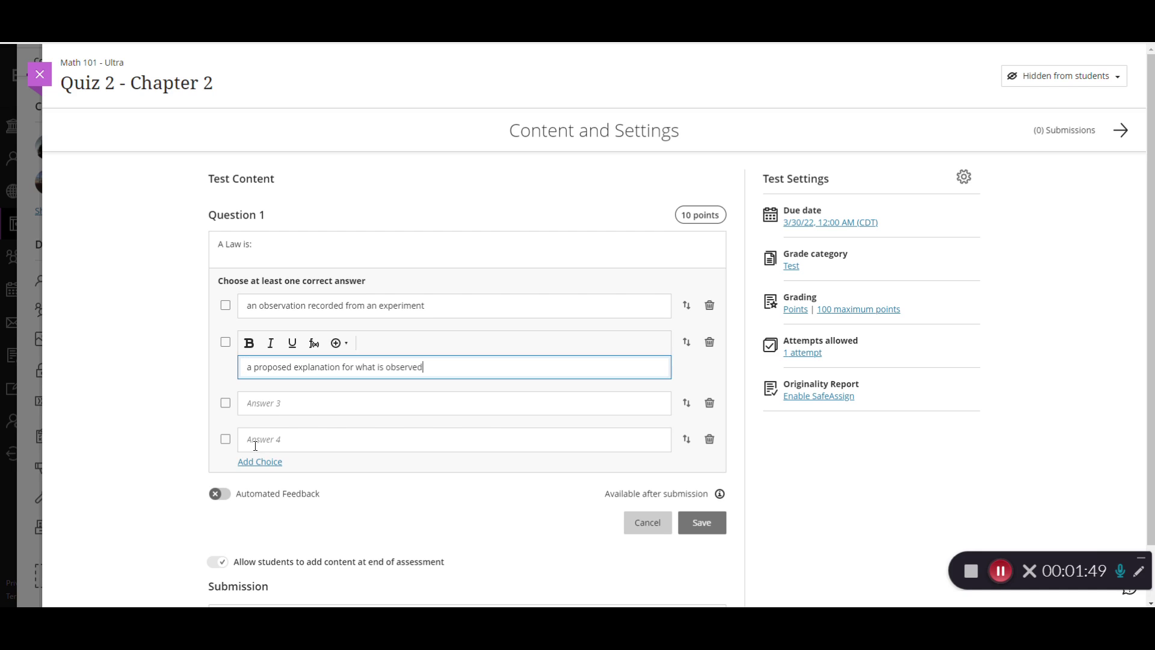
- Enter answers 'a thoroughly tested model' and 'a concise statement that summarizes the results of…', fixing typos
{"action": "left_click", "coordinate": [258, 404]}
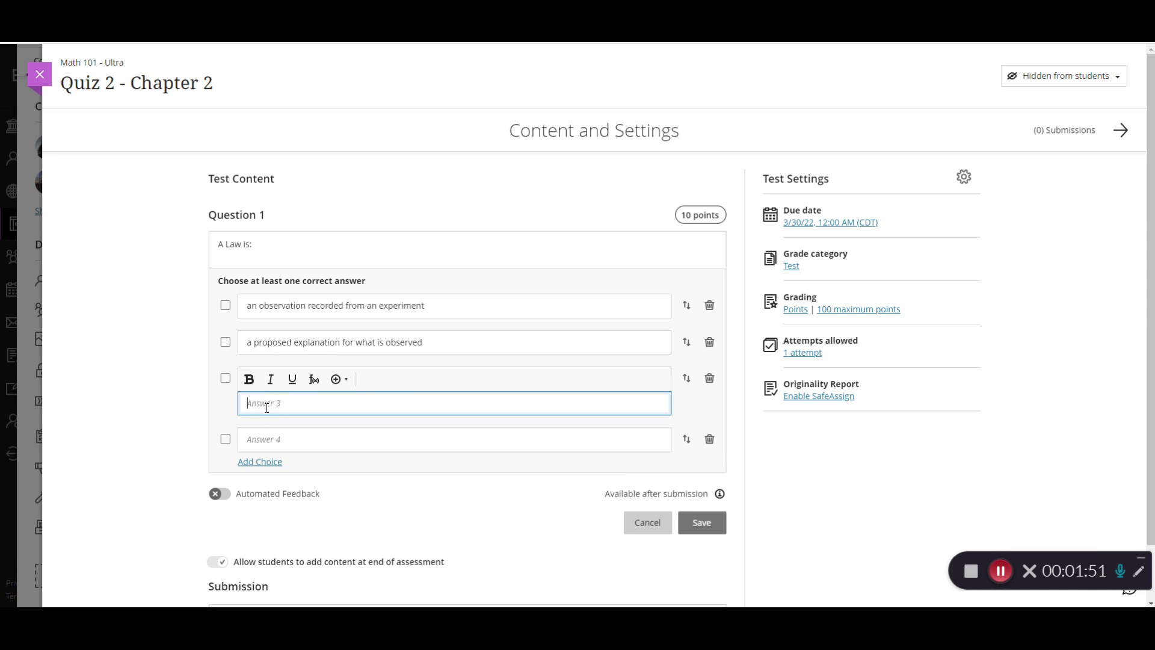
{"action": "type", "text": "s"}
{"action": "key", "text": "BackSpace"}
{"action": "type", "text": "a thoroughly tested model"}
{"action": "left_click", "coordinate": [261, 441]}
{"action": "type", "text": "s"}
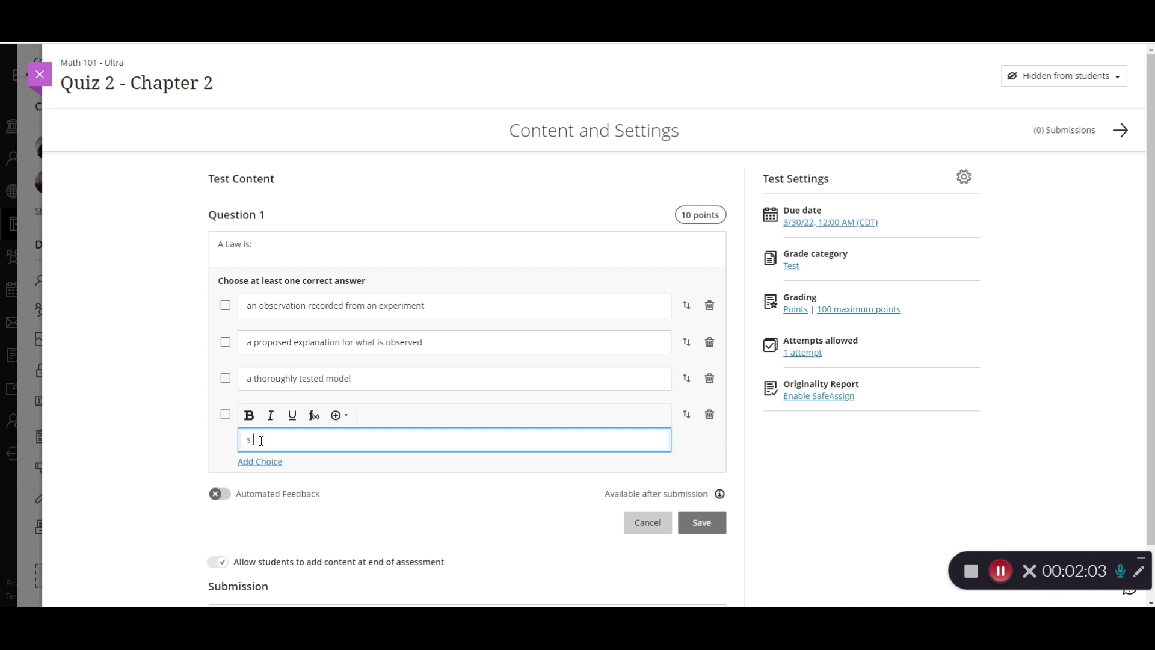
{"action": "key", "text": "BackSpace"}
{"action": "type", "text": "a concise statement that summarizeds th"}
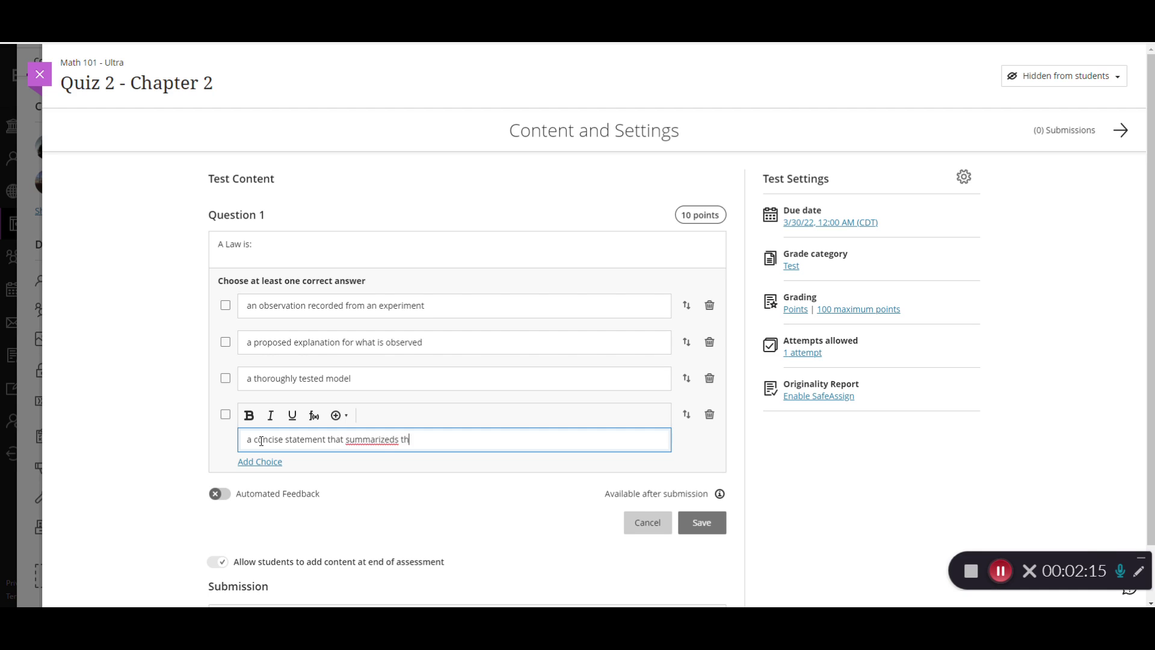
{"action": "key", "text": "BackSpace"}
{"action": "key", "text": "BackSpace"}
{"action": "key", "text": "BackSpace"}
{"action": "type", "text": "s the resul"}
{"action": "type", "text": "s of"}
{"action": "key", "text": "BackSpace"}
{"action": "key", "text": "BackSpace"}
{"action": "key", "text": "BackSpace"}
{"action": "type", "text": "ts of a broad va"}
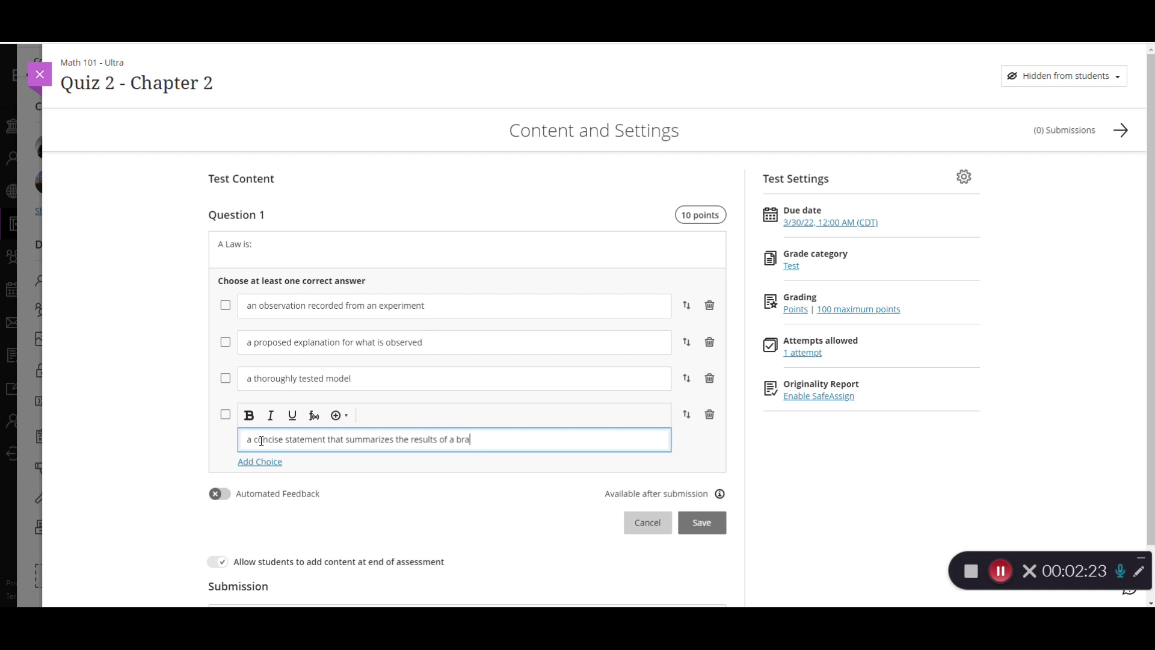
{"action": "type", "text": "riety of experiments"}
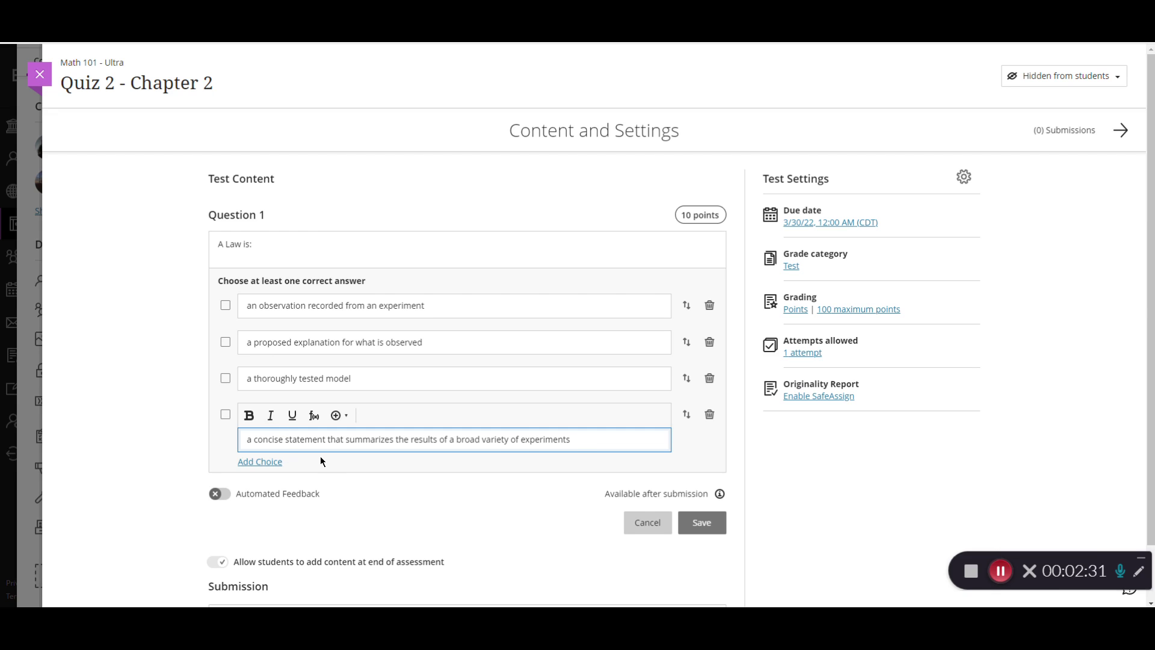
- Mark 'a thoroughly tested model' correct and move it to second place
{"action": "left_click", "coordinate": [225, 379]}
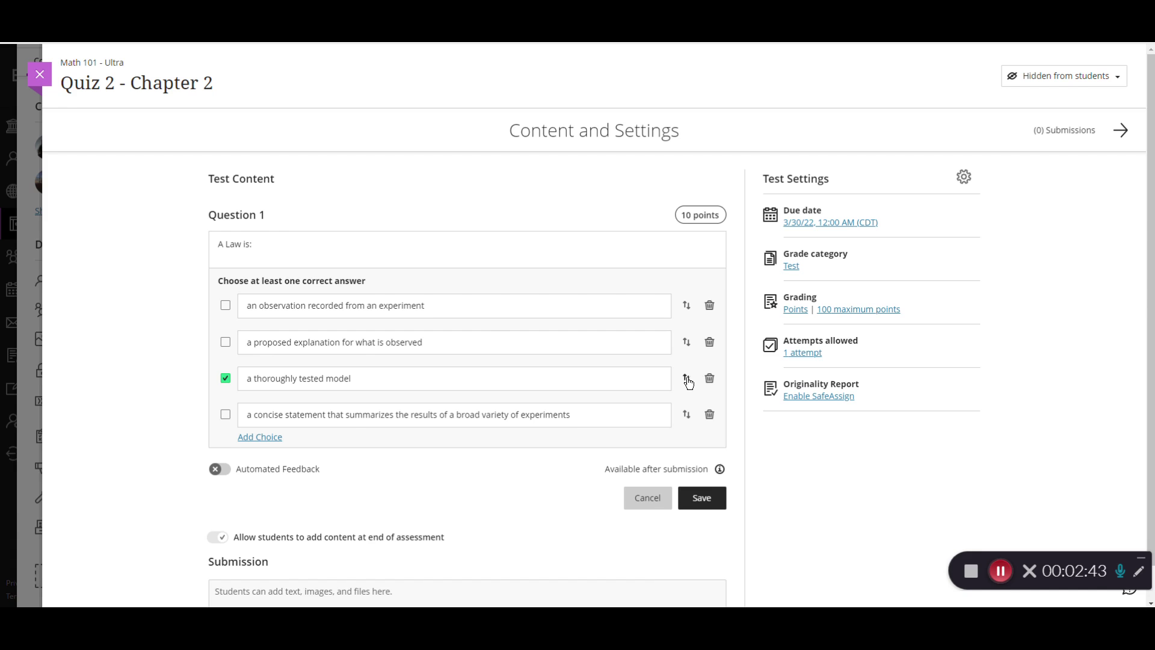
{"action": "left_click_drag", "start_coordinate": [689, 385], "coordinate": [684, 334]}
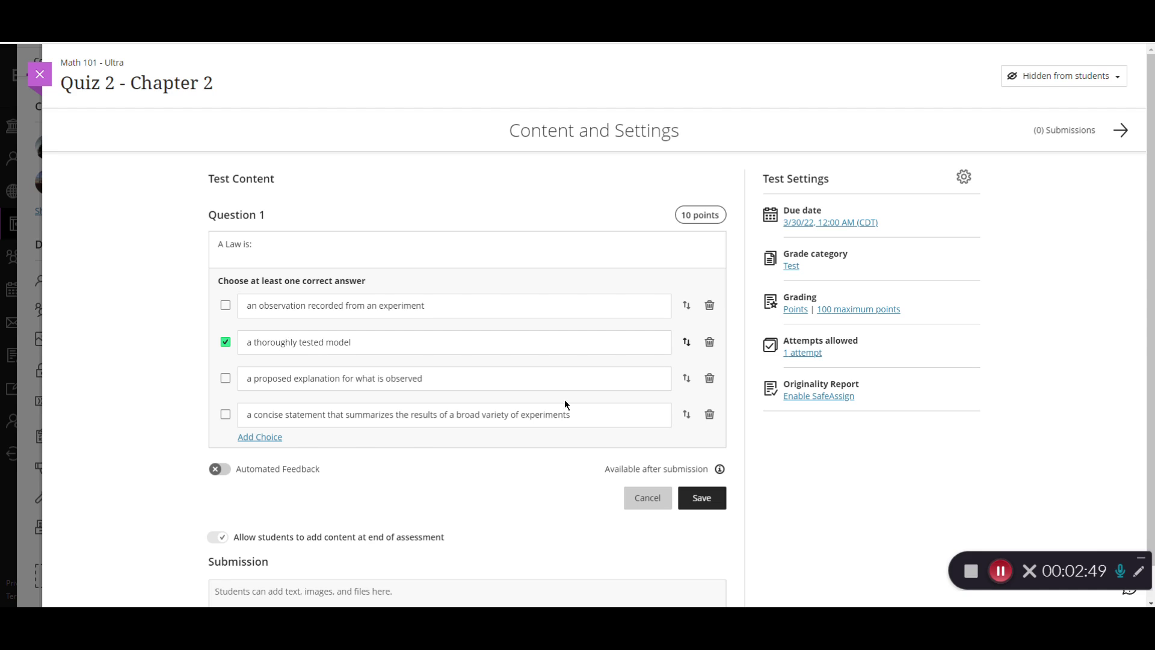
{"action": "left_click", "coordinate": [263, 439]}
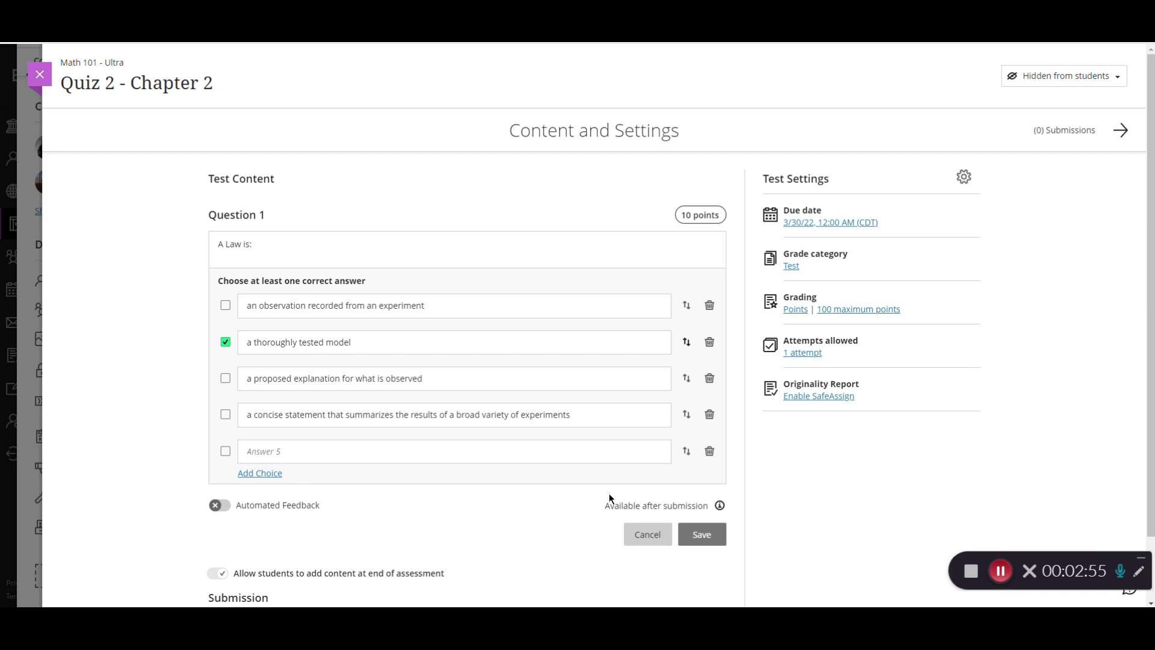
{"action": "left_click", "coordinate": [709, 453]}
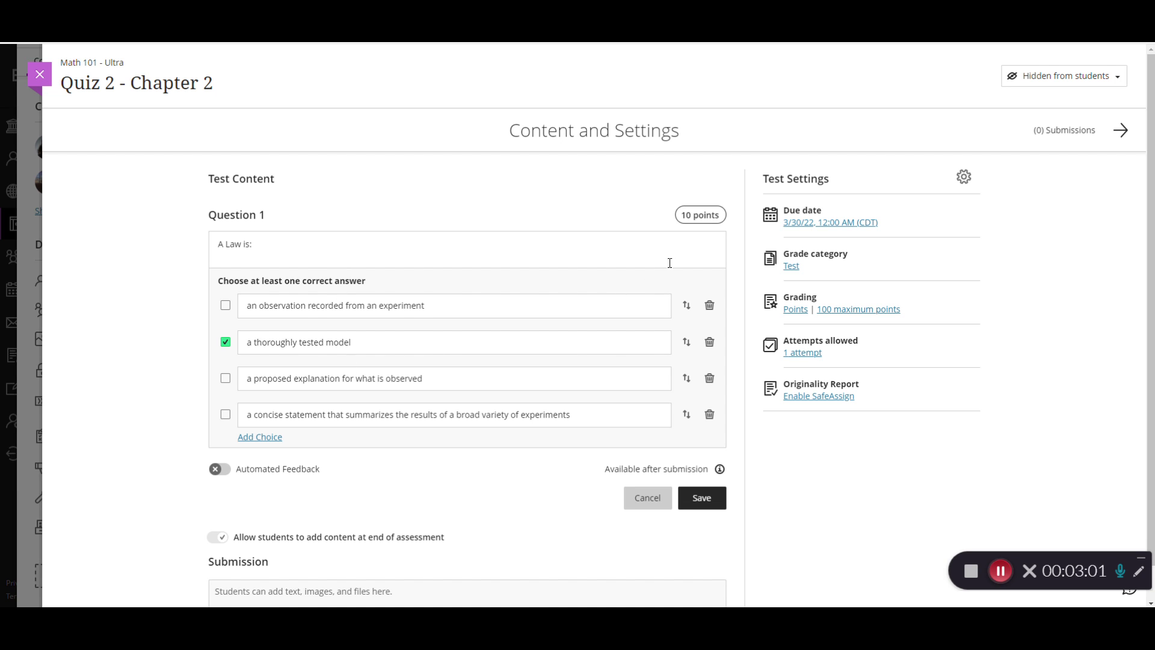
- Set Question 1 to 2 points and save it
{"action": "left_click", "coordinate": [692, 216]}
{"action": "key", "text": "BackSpace"}
{"action": "key", "text": "BackSpace"}
{"action": "type", "text": "2"}
{"action": "left_click", "coordinate": [689, 247]}
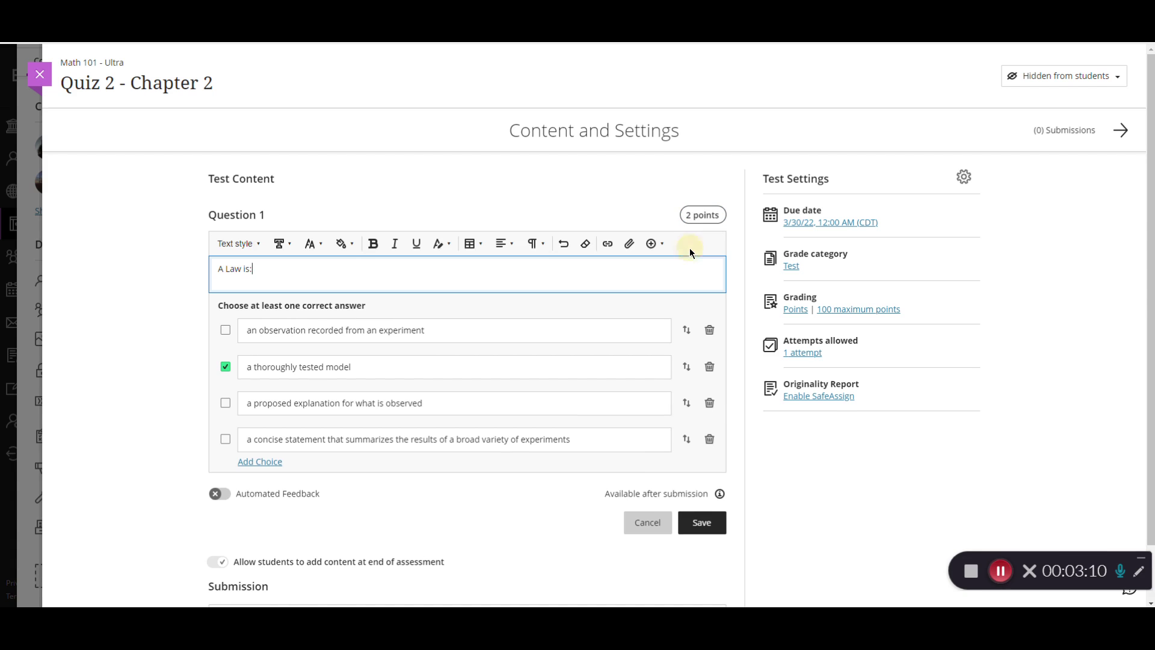
{"action": "left_click", "coordinate": [712, 527]}
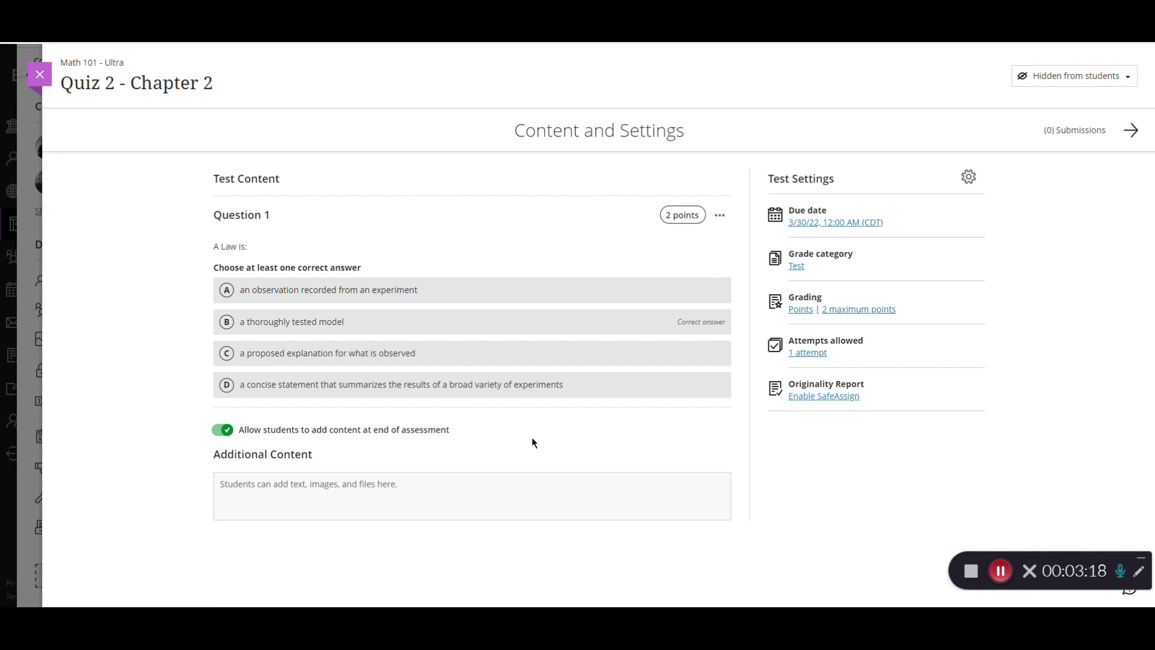
- Insert an essay question after Question 1 reading 'Describe the properties of a liquid.'
{"action": "mouse_move", "coordinate": [515, 413]}
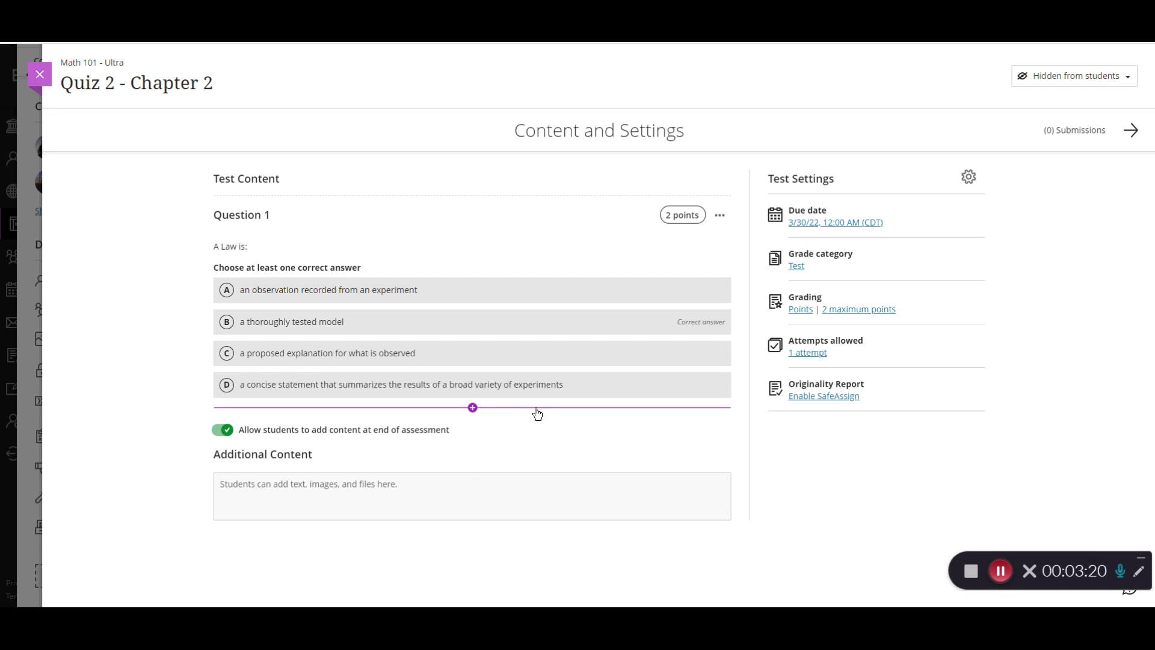
{"action": "left_click", "coordinate": [473, 408]}
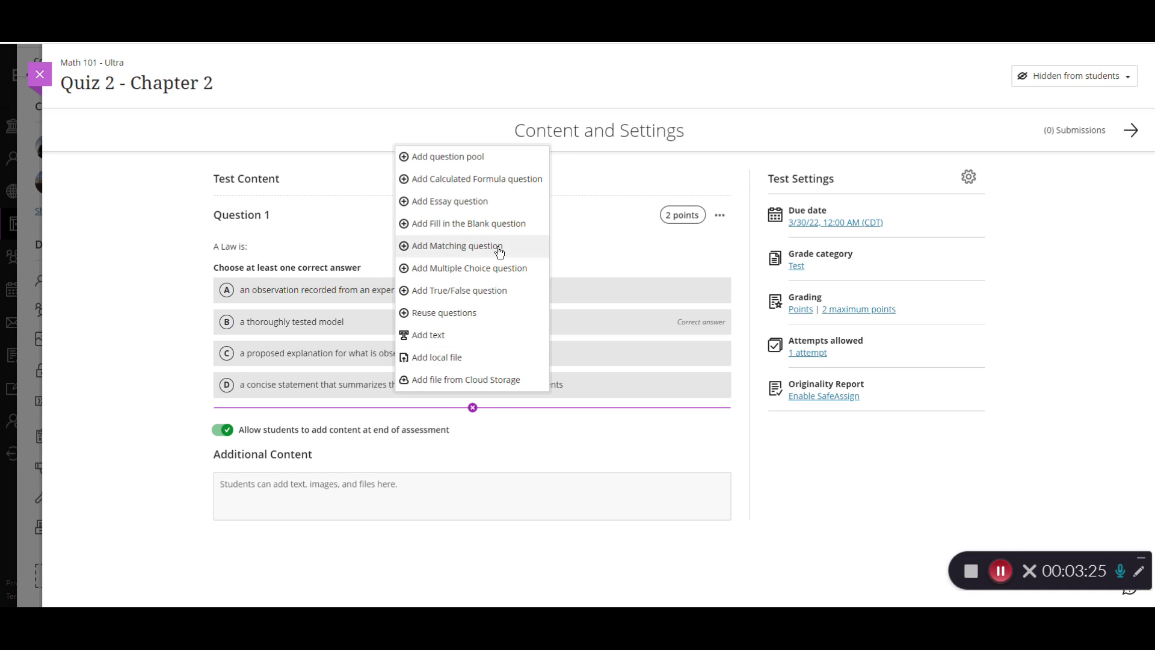
{"action": "left_click", "coordinate": [467, 204]}
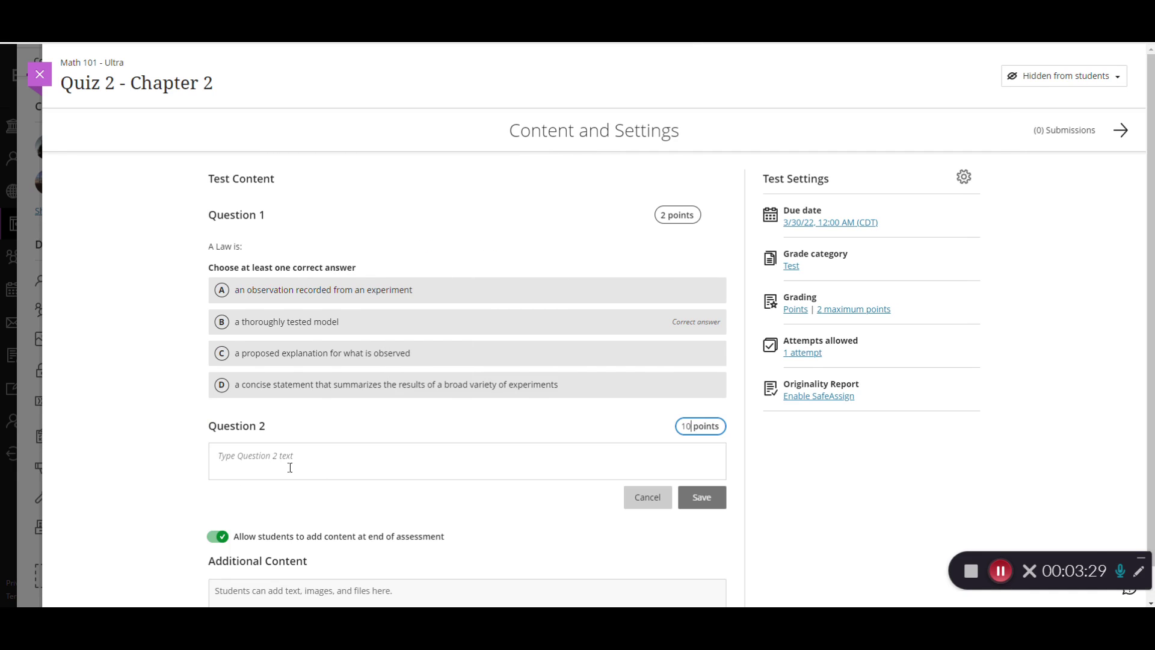
{"action": "left_click", "coordinate": [231, 461]}
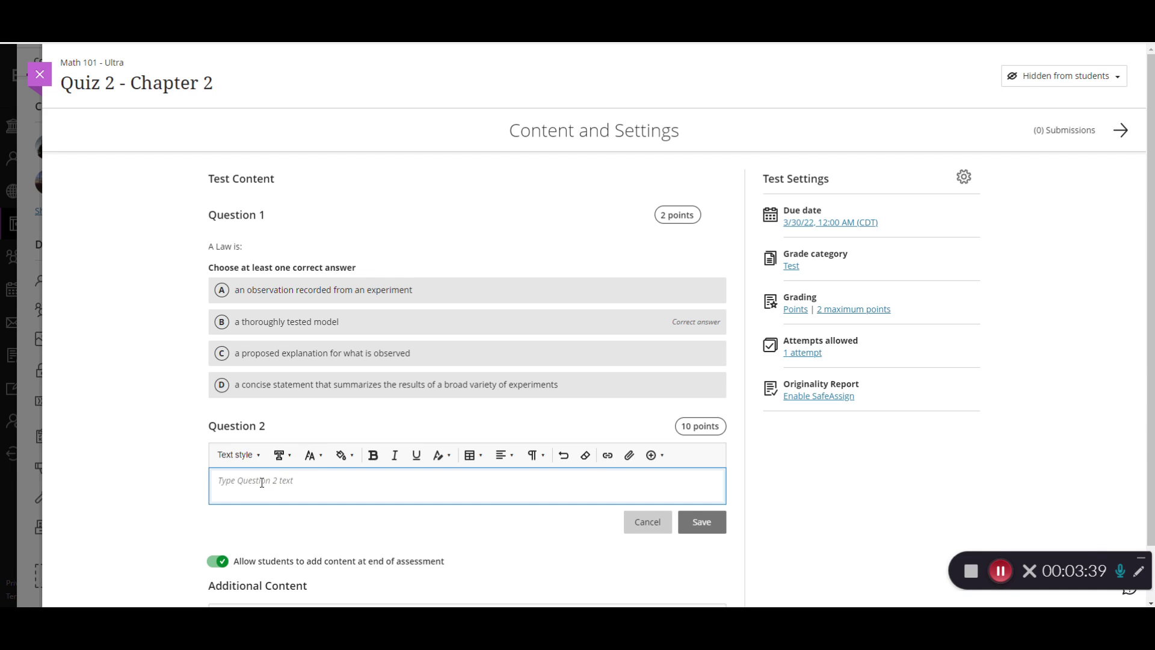
{"action": "type", "text": "Describe"}
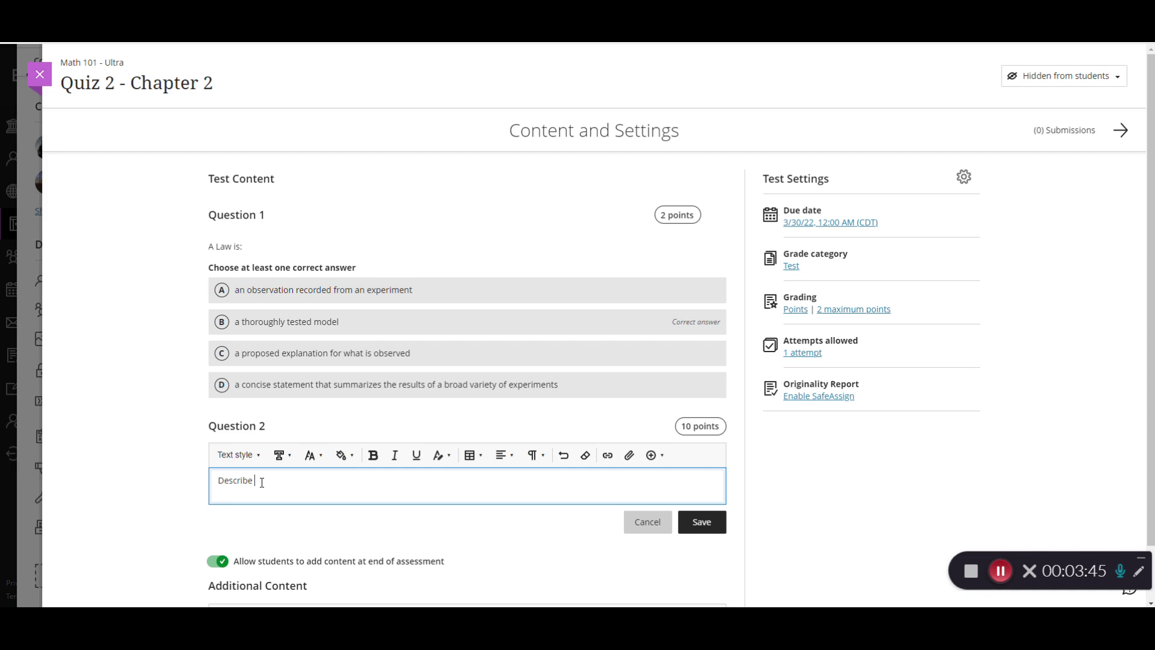
{"action": "type", "text": "the properties of a liquid."}
- Change Question 2's points from 10 to 15 and save the essay question
{"action": "left_click", "coordinate": [690, 427]}
{"action": "key", "text": "BackSpace"}
{"action": "key", "text": "Delete"}
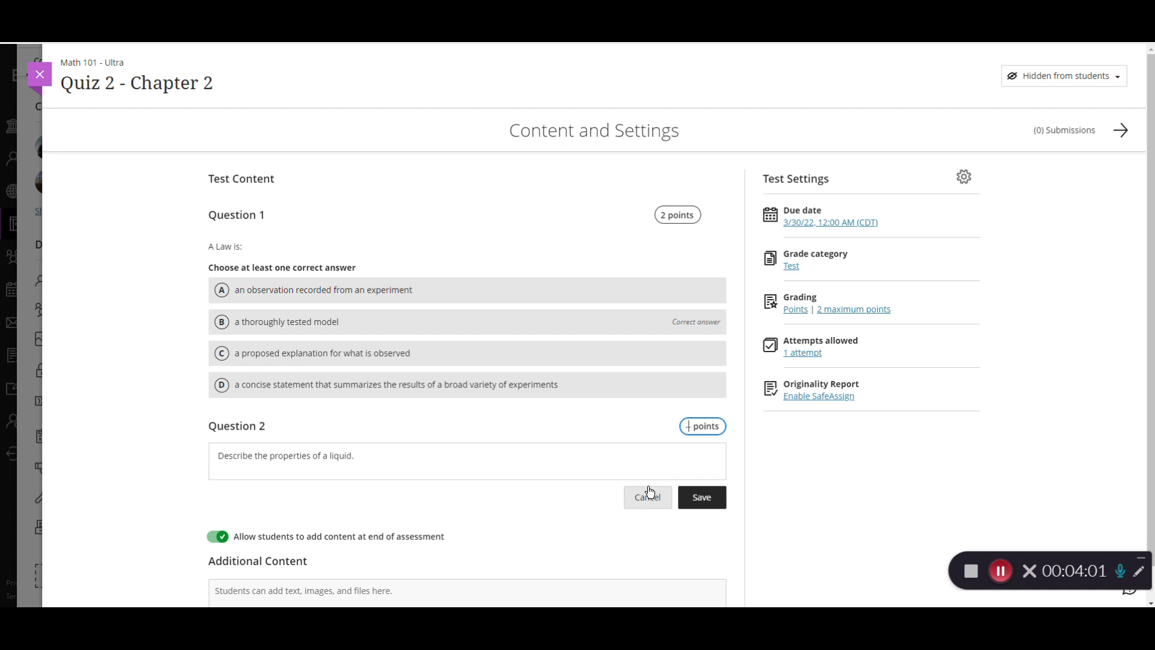
{"action": "type", "text": "15"}
{"action": "left_click", "coordinate": [668, 458]}
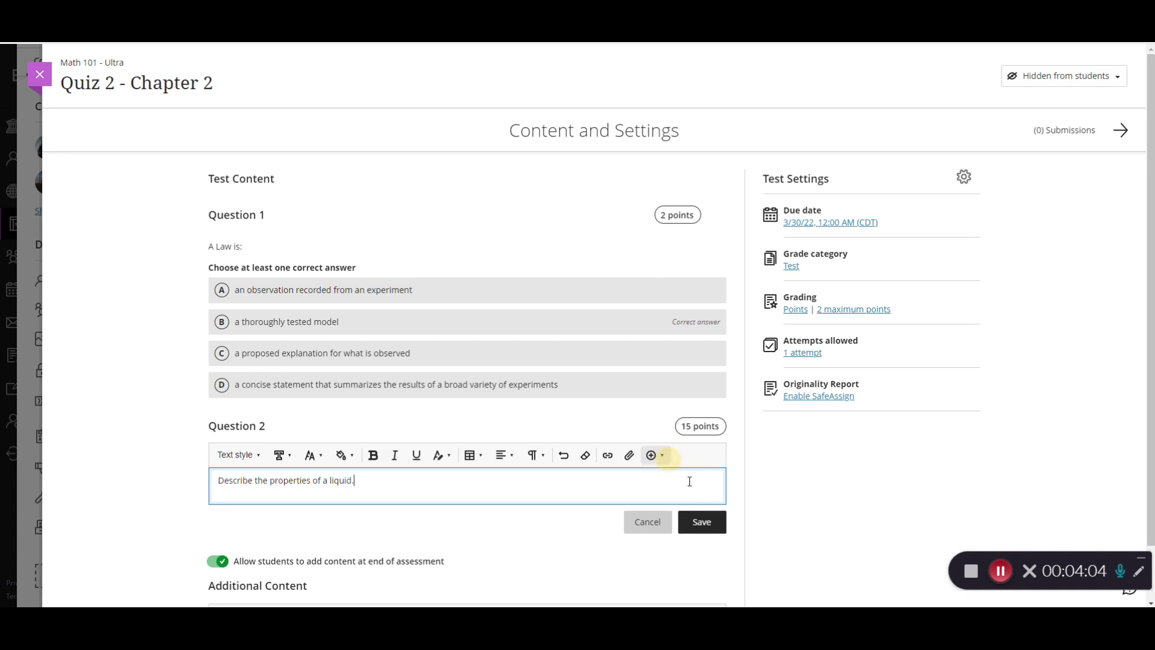
{"action": "left_click", "coordinate": [693, 527]}
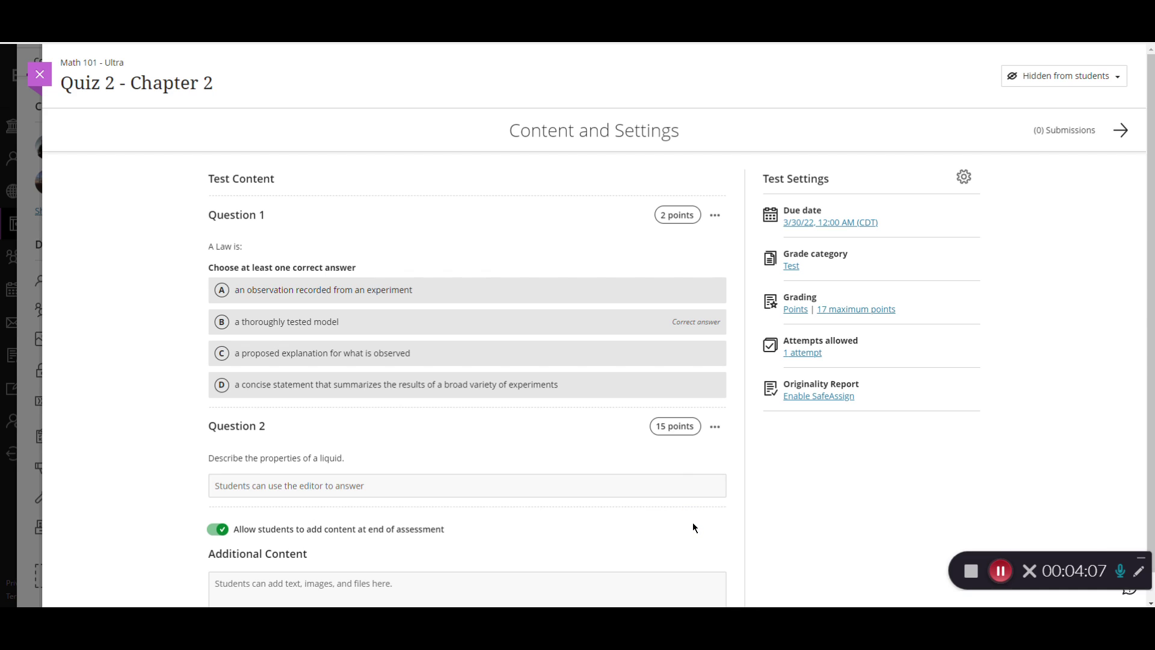